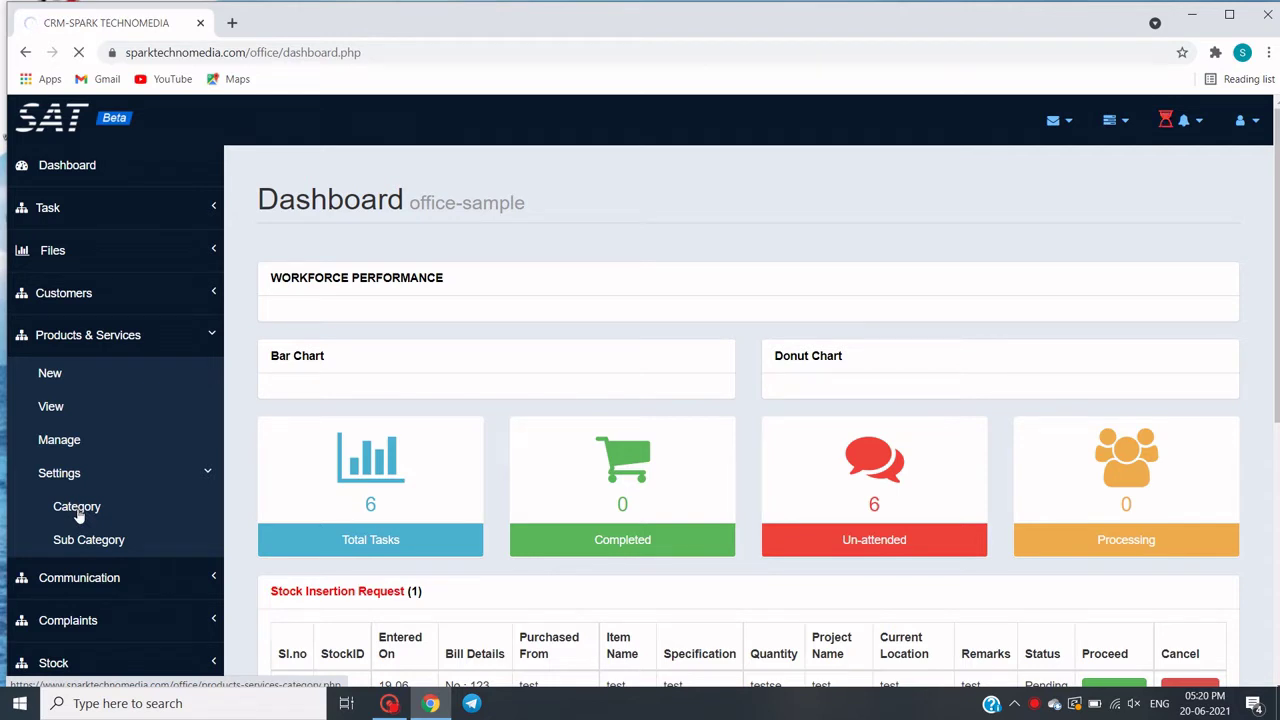
Add a products and services category named PRODUCT CATEGORY 2 in the category settings and save it.
click(77, 509)
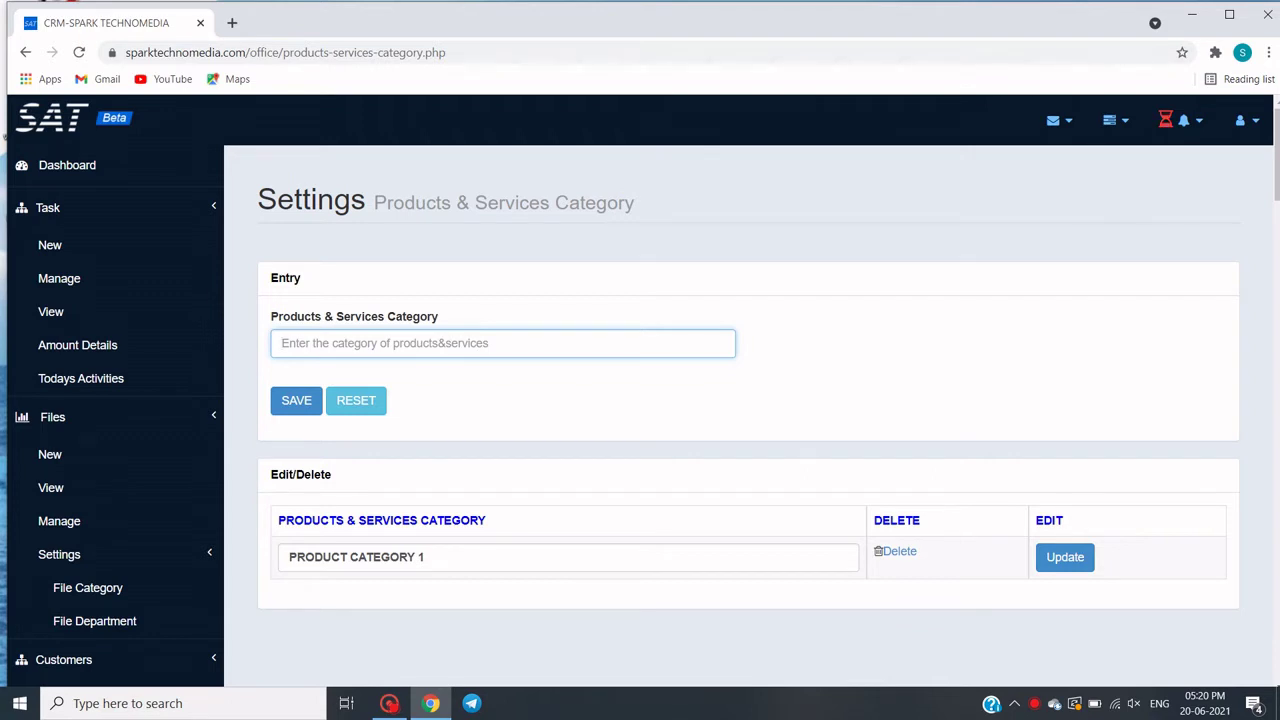
text(PRODUCT)
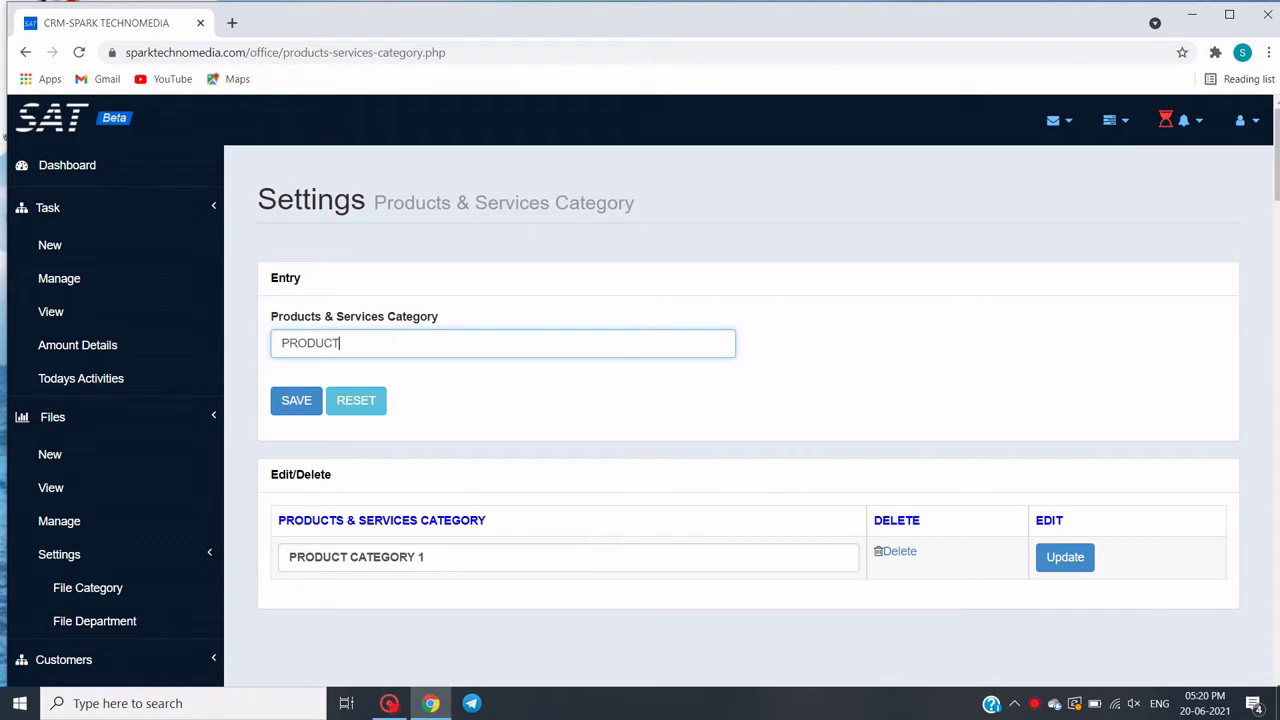
text( CATEGORY)
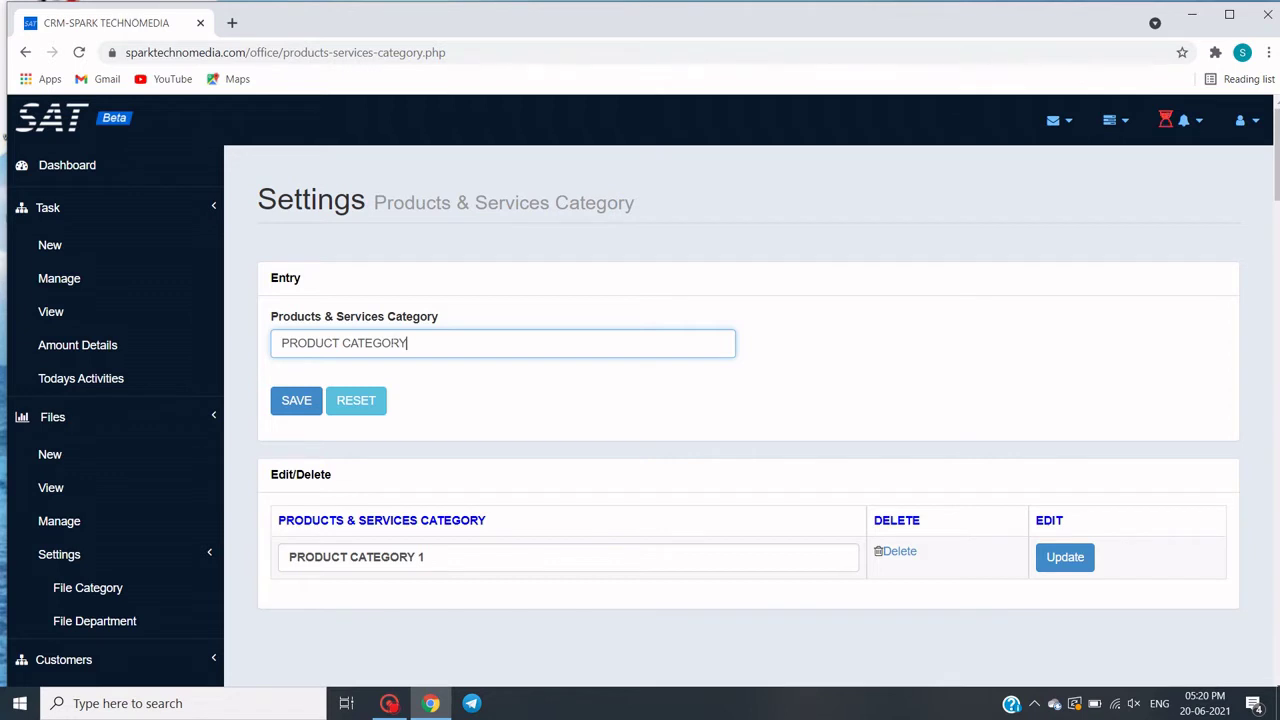
text( 2)
click(302, 403)
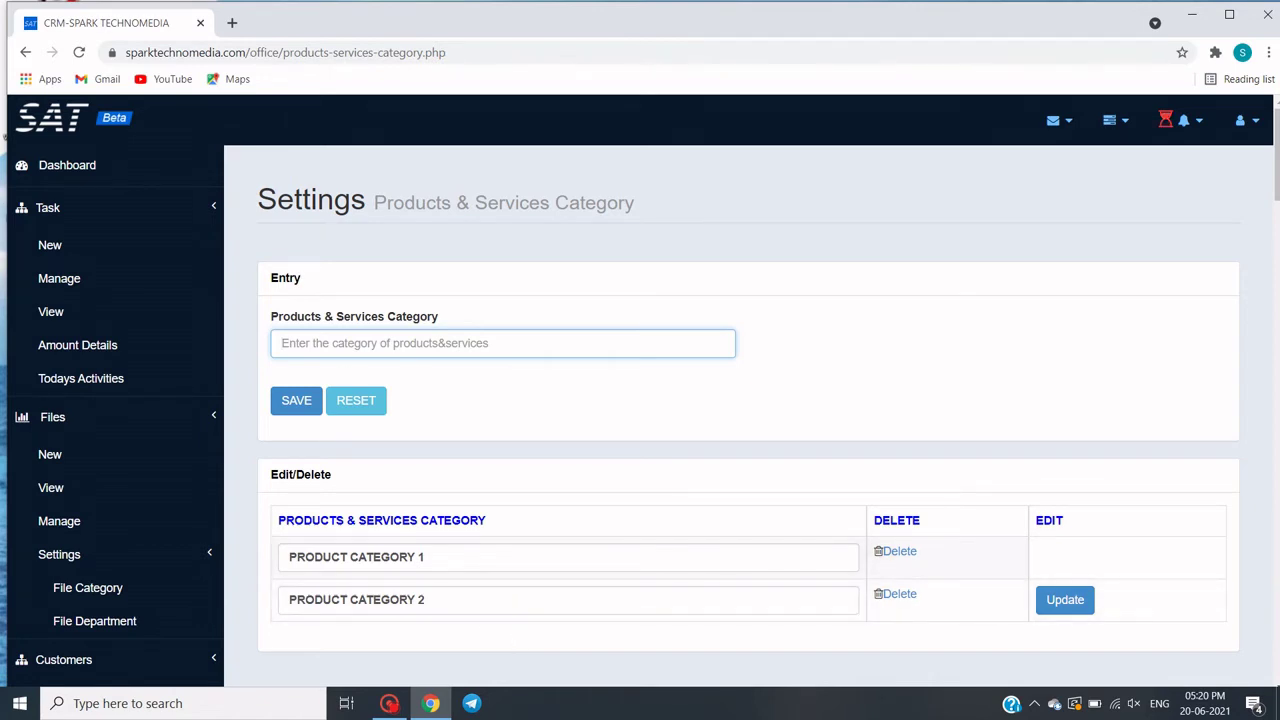
Add another products and services category named PRODUCT CATEGORY 3 and save it.
click(340, 345)
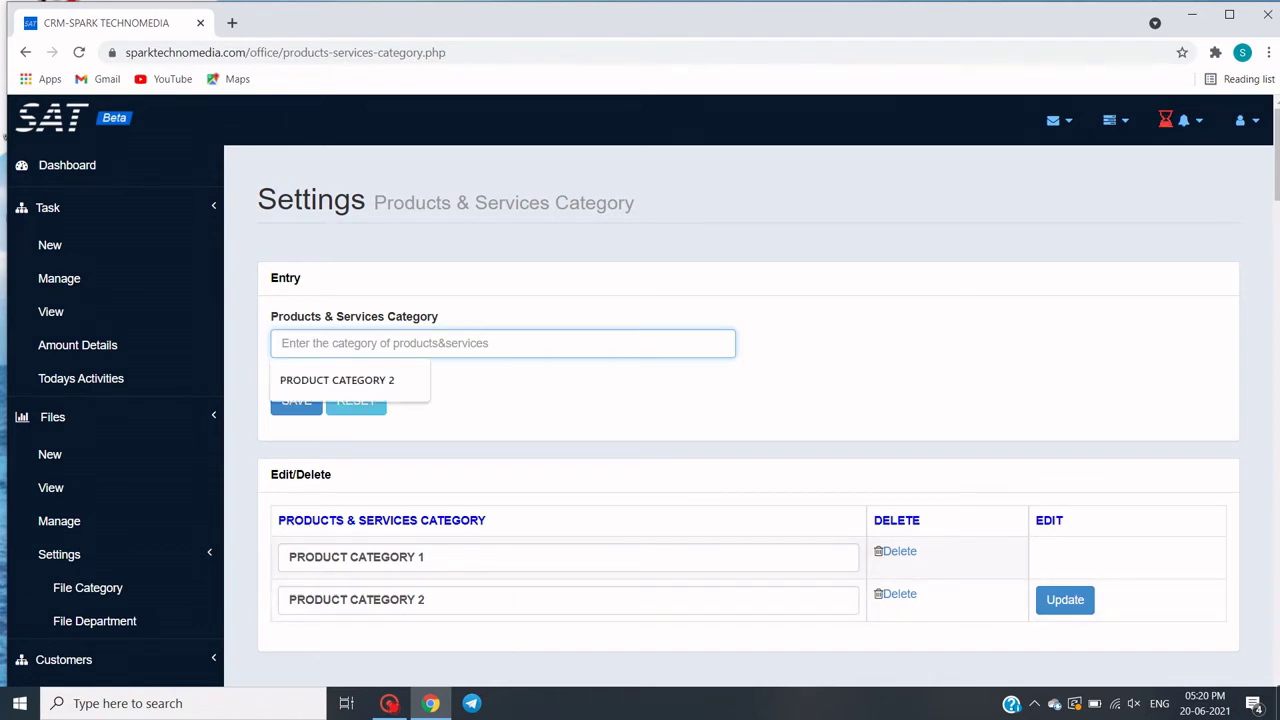
key(Down)
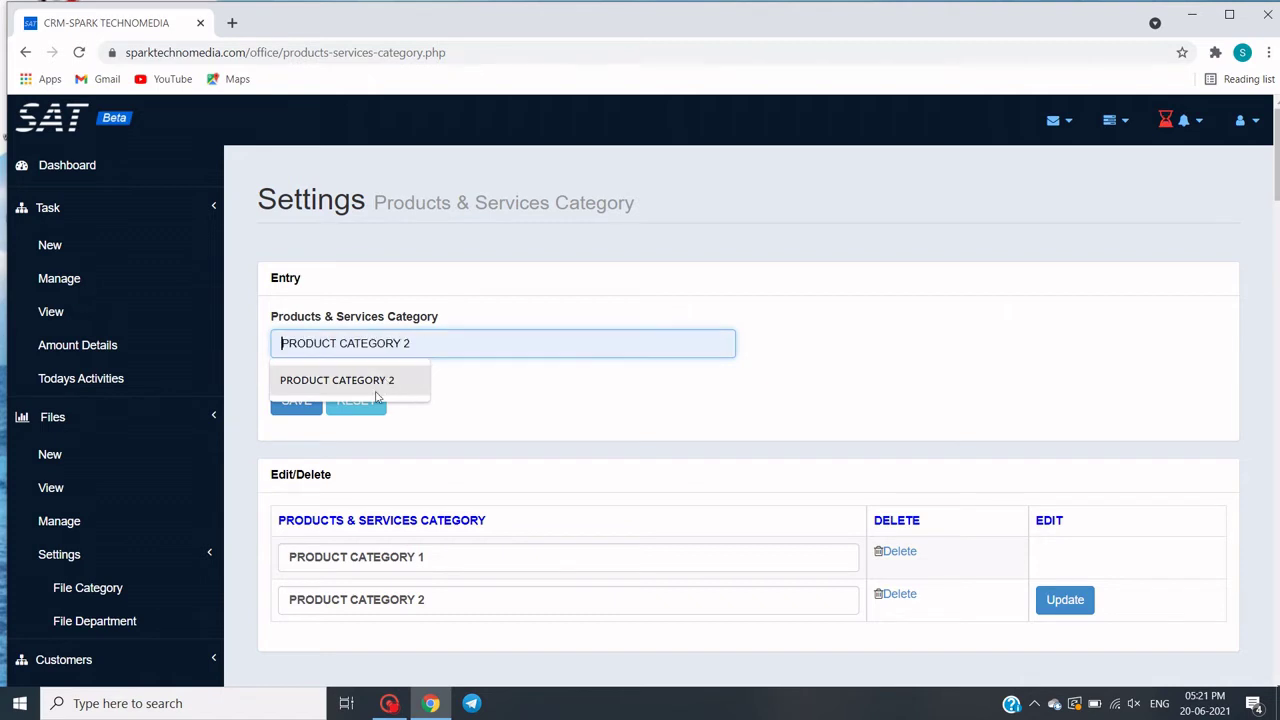
click(386, 382)
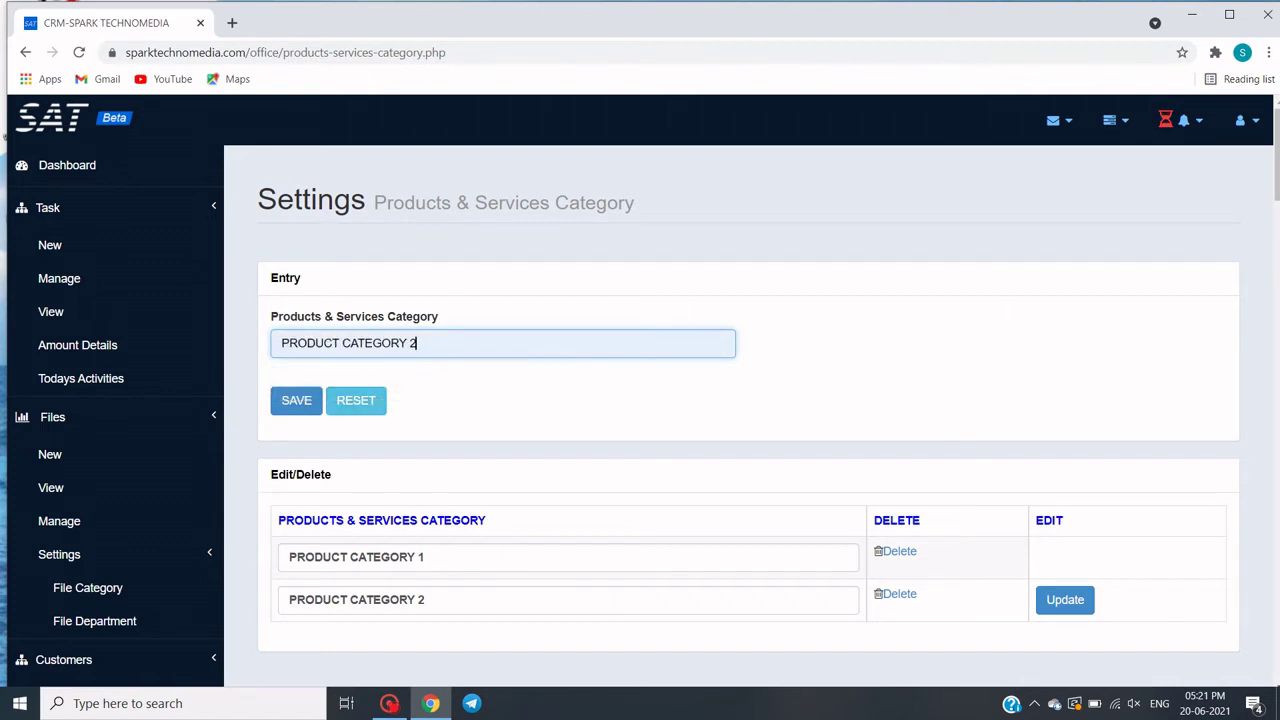
key(BackSpace)
text(3)
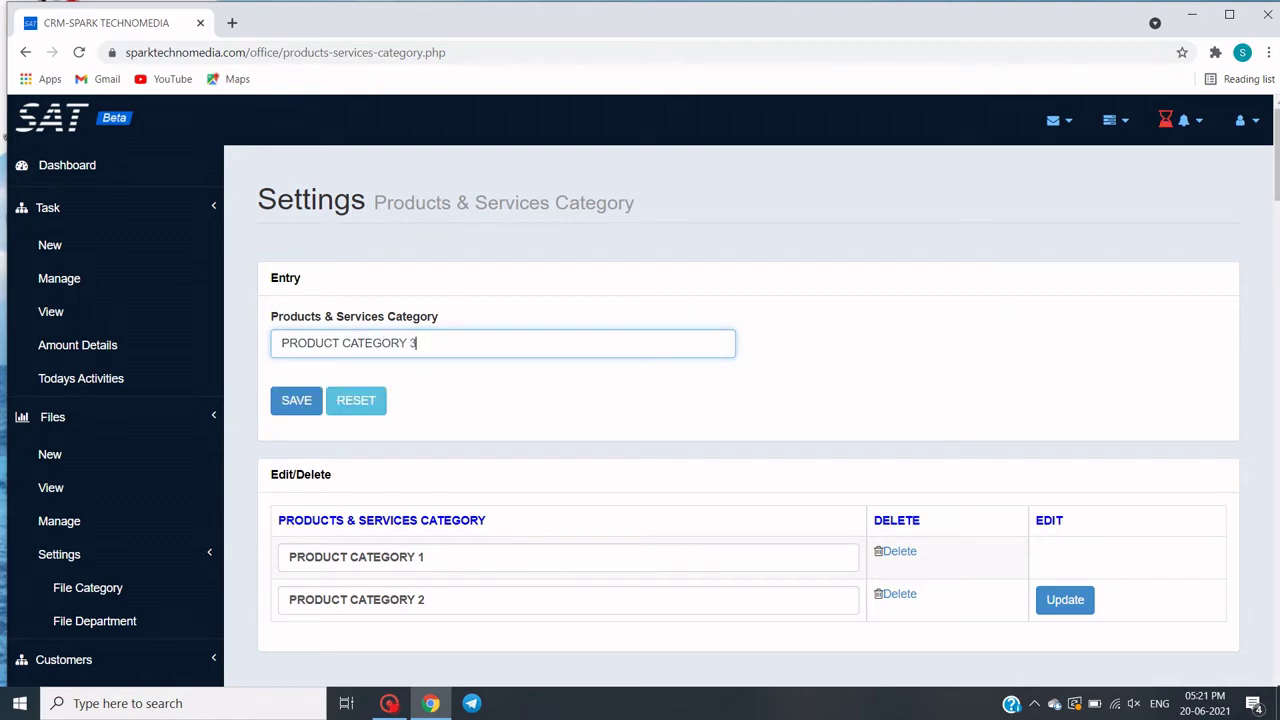
click(286, 404)
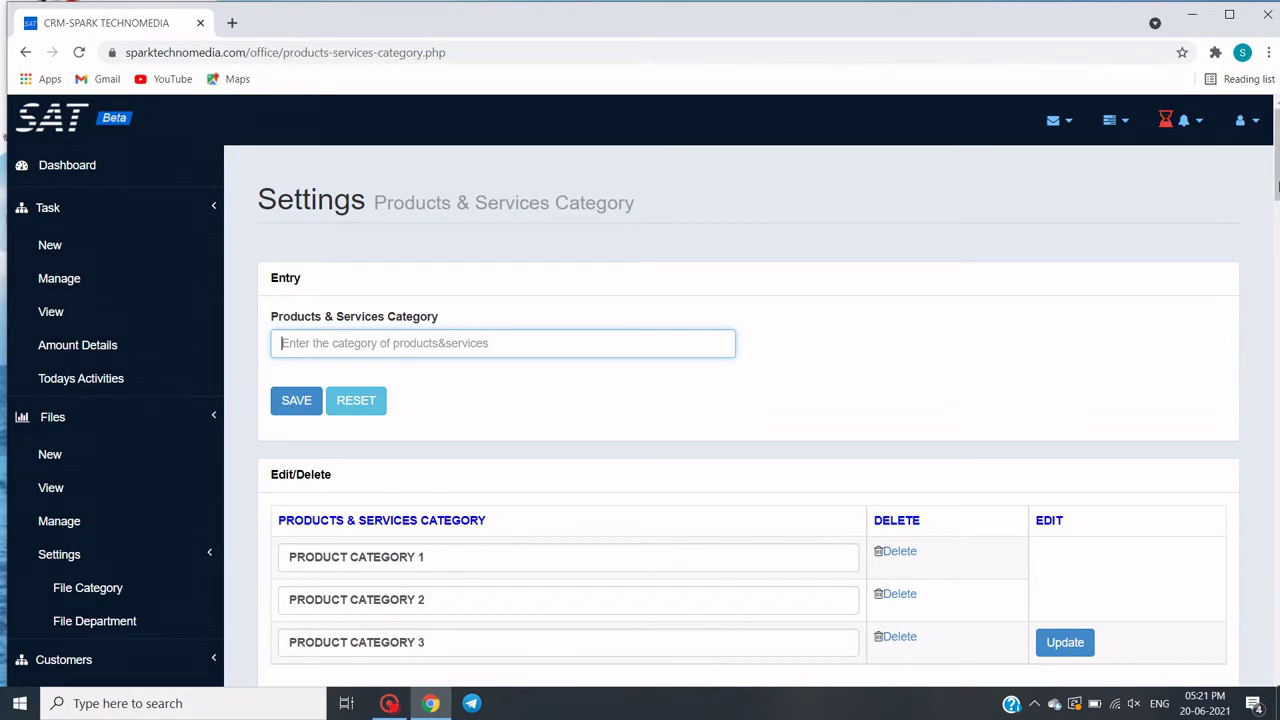
Add a products and services subcategory named SUB CATEGORY 2 in the subcategory settings and save it.
drag(1277, 150, 1277, 219)
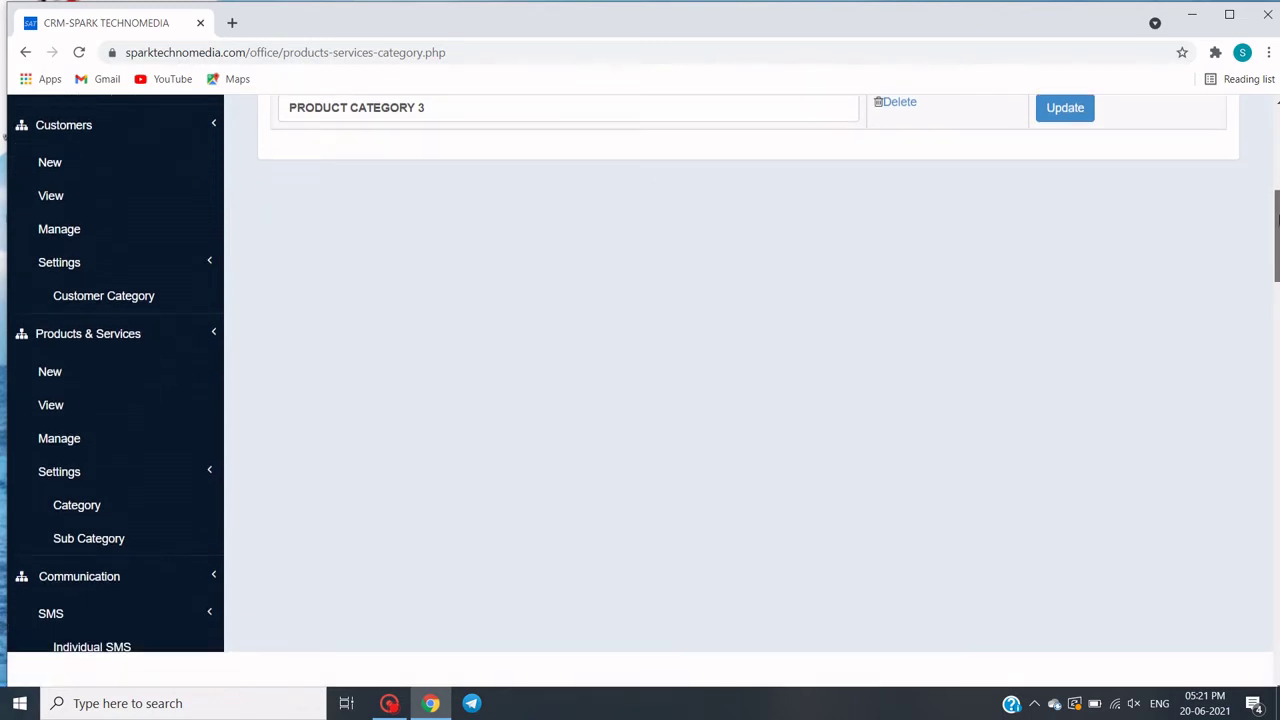
click(82, 547)
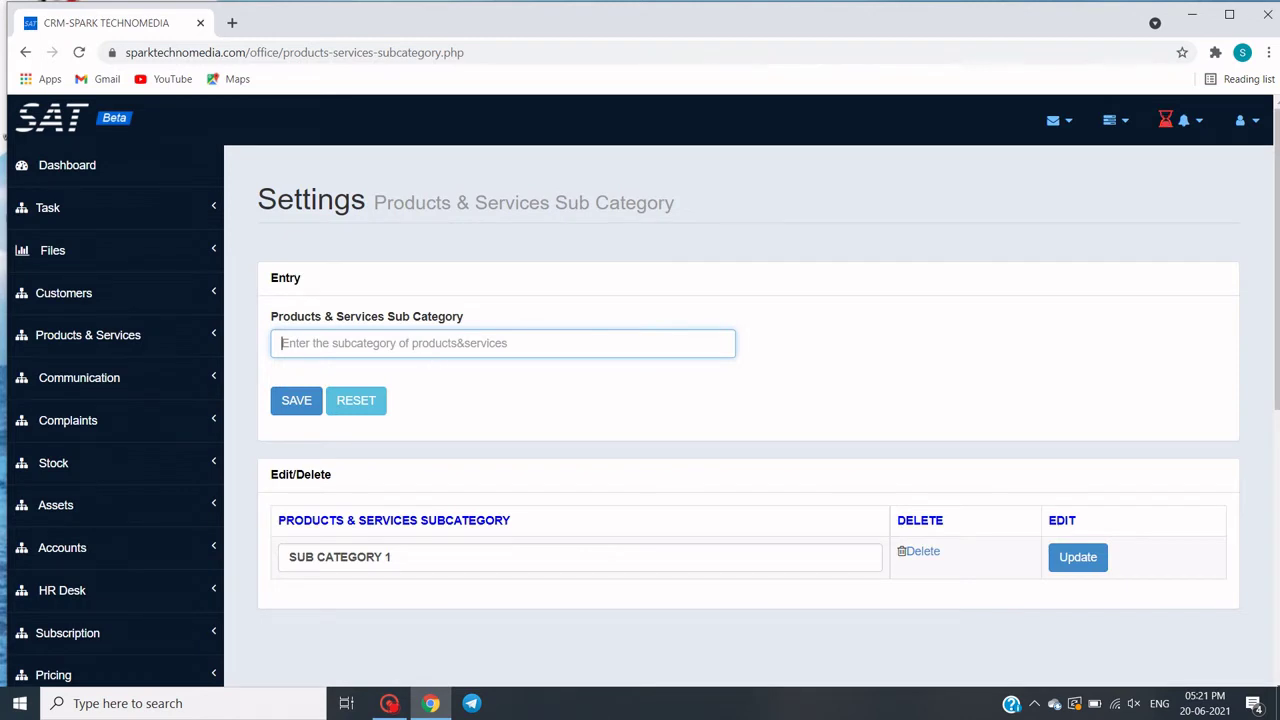
text(S)
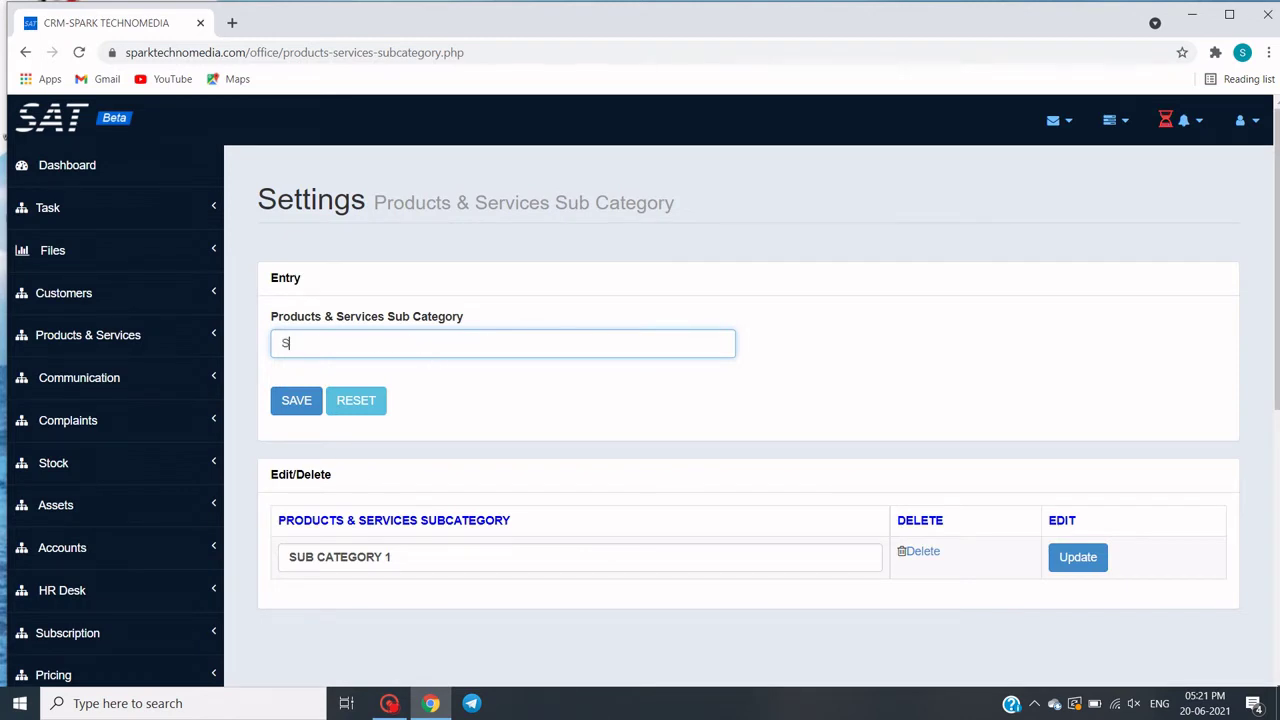
text(UB CATEGORY 2)
click(285, 410)
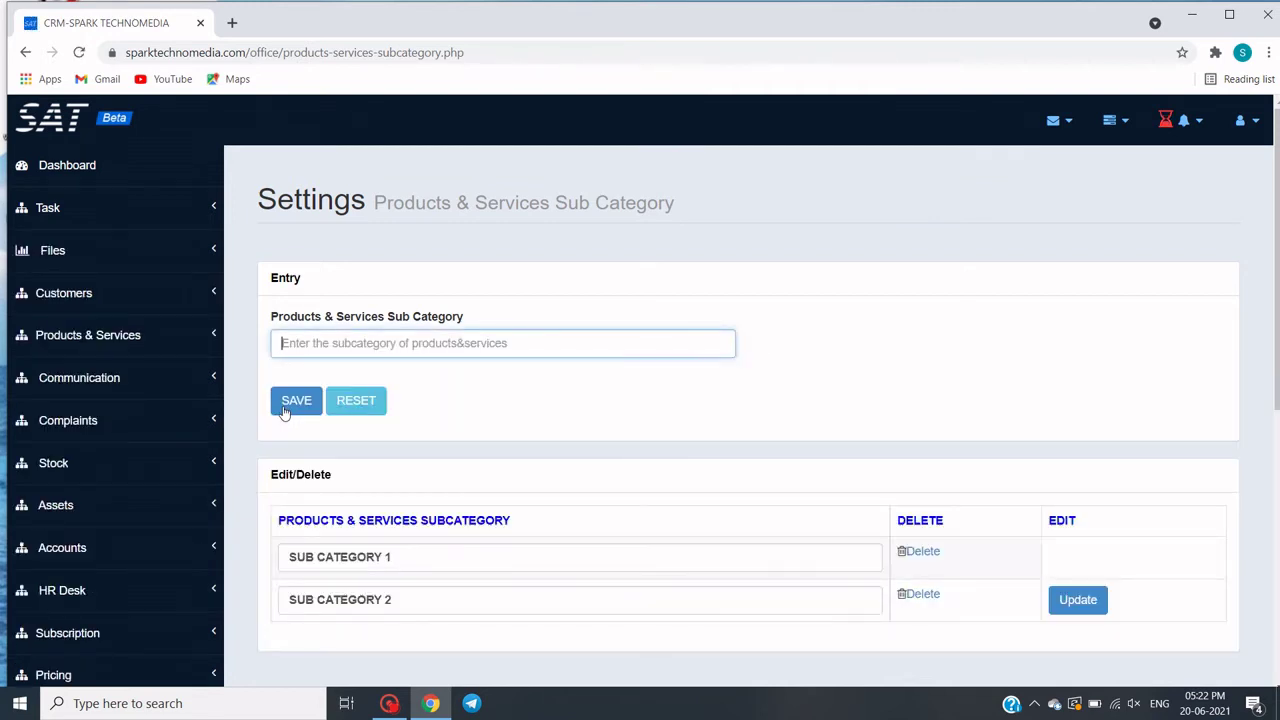
Start a new products and services entry with category PRODUCT CATEGORY 2 and subcategory SUB CATEGORY 2.
click(135, 340)
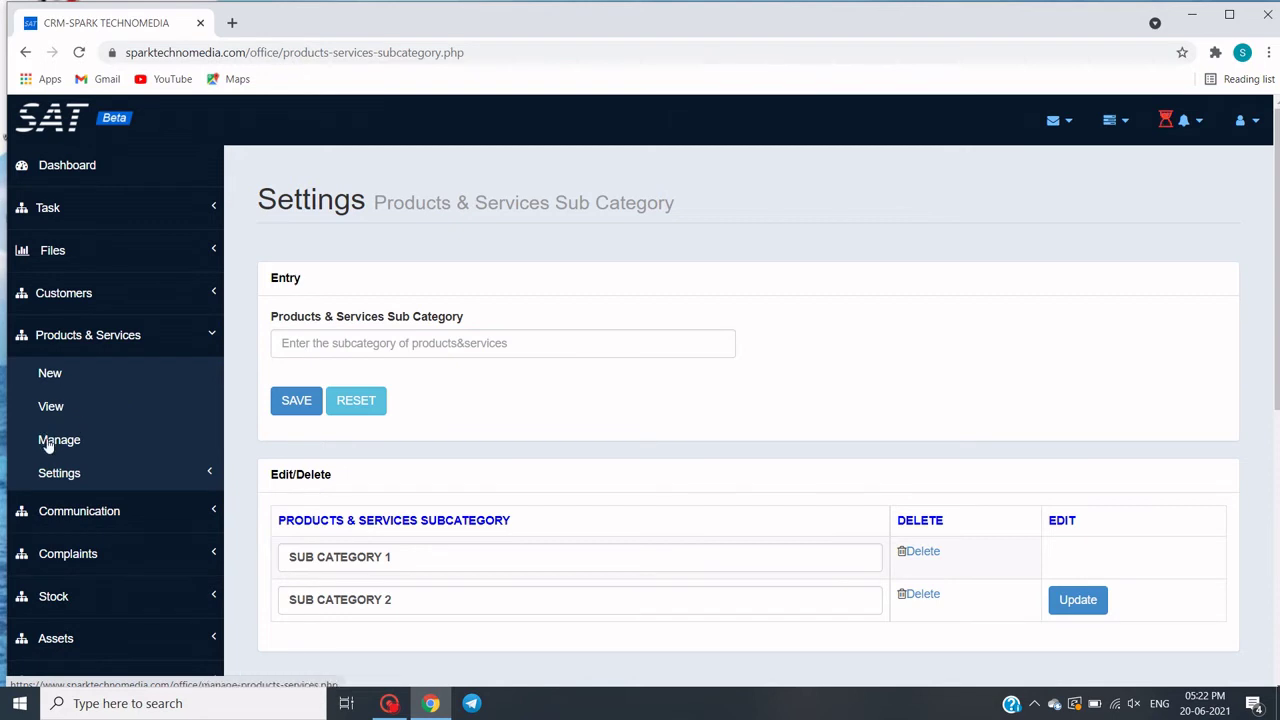
click(50, 374)
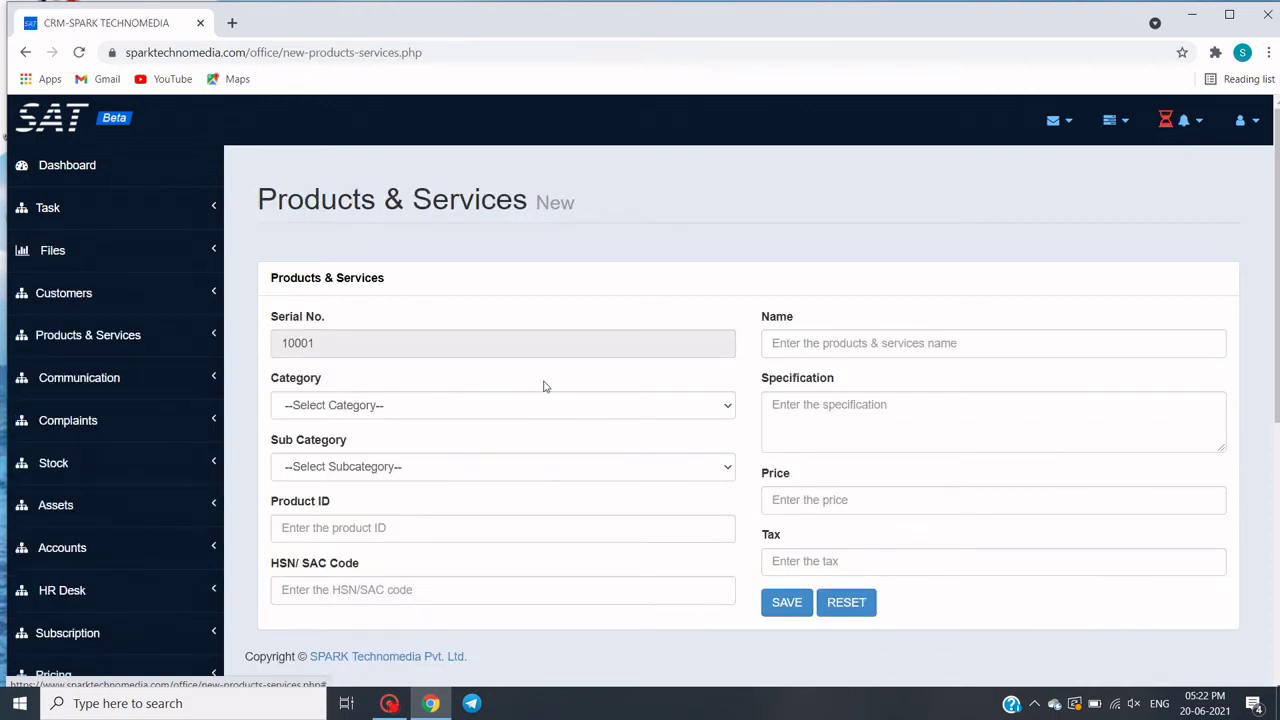
click(443, 410)
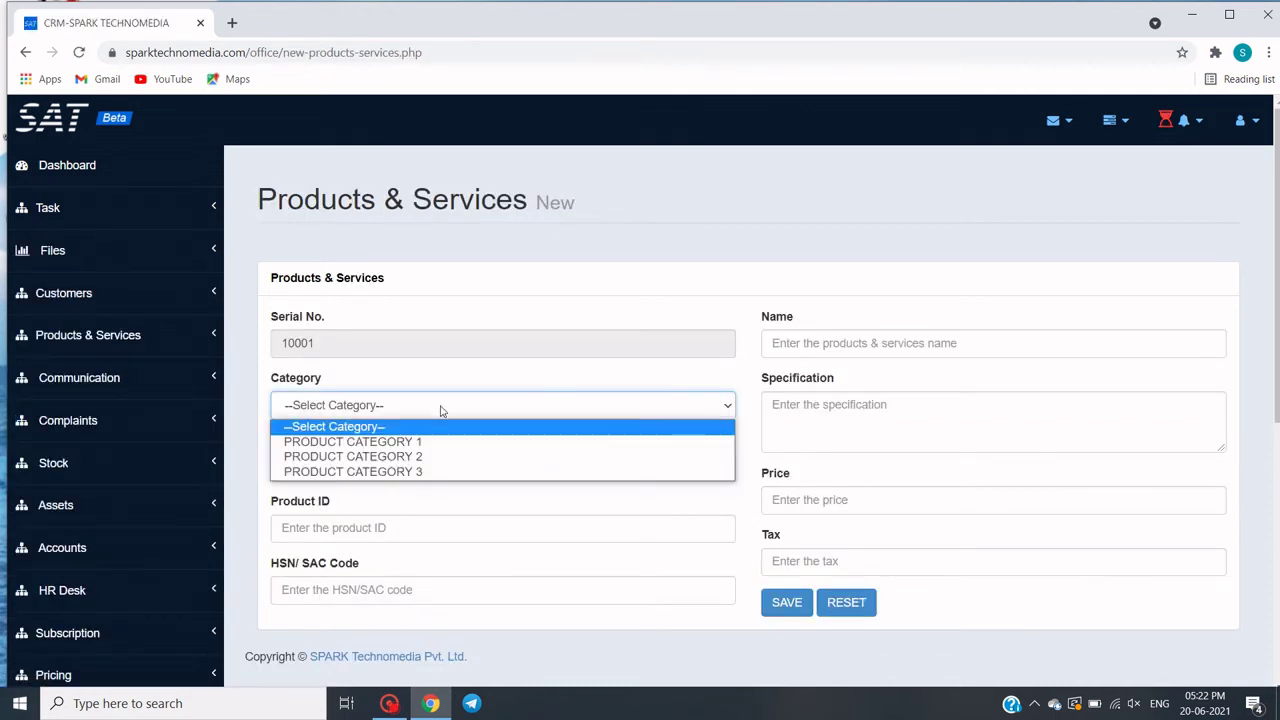
click(416, 463)
click(400, 477)
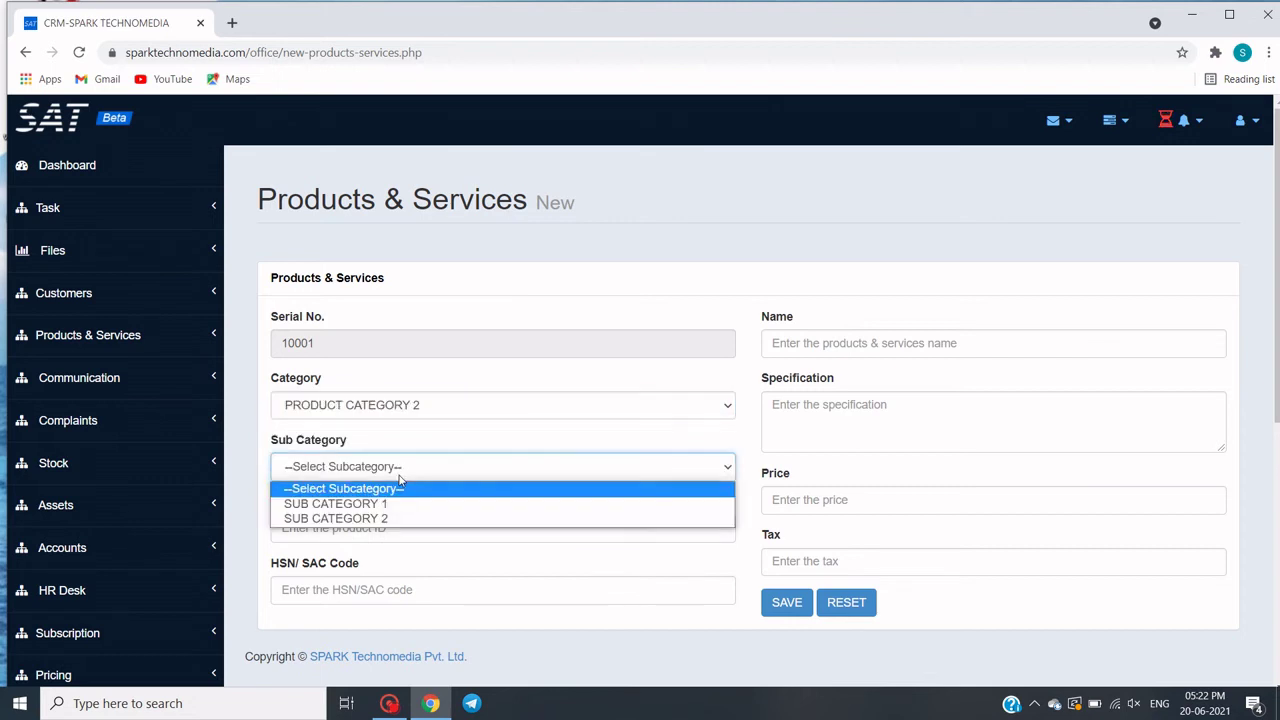
click(386, 518)
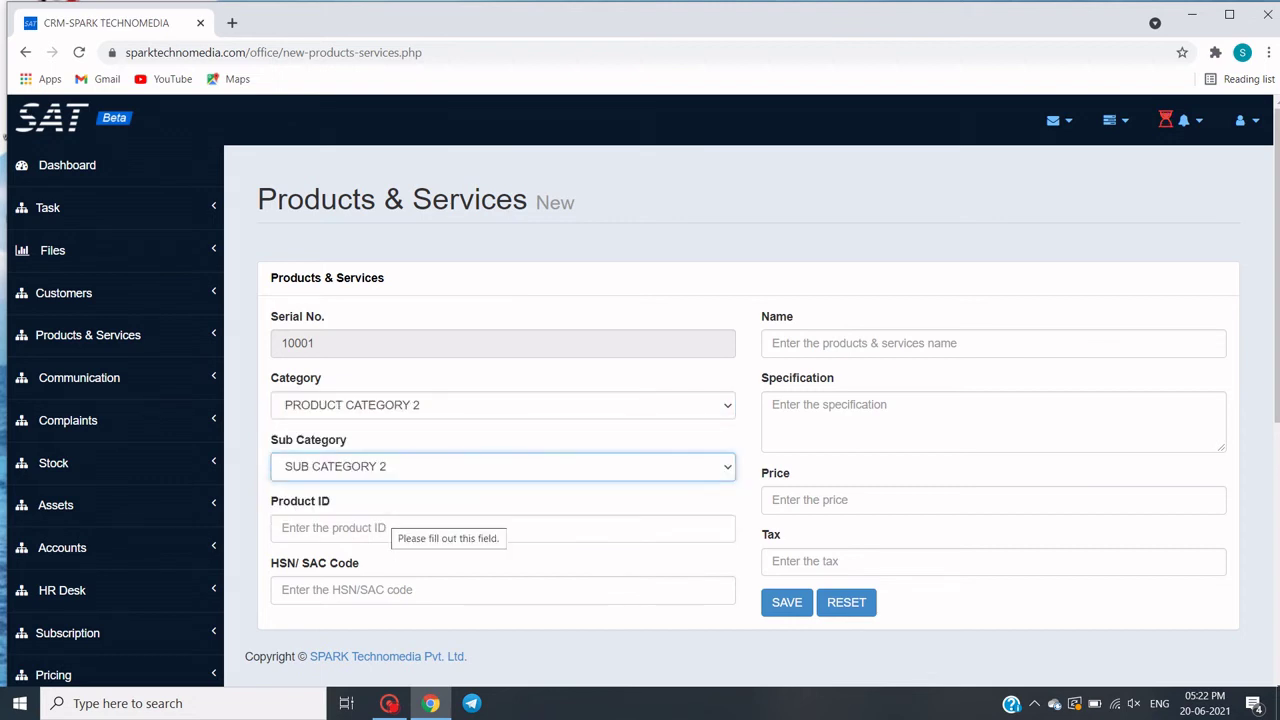
Set the new entry's product ID to SA0001 and its HSN/SAC code to AAAA1111.
click(400, 528)
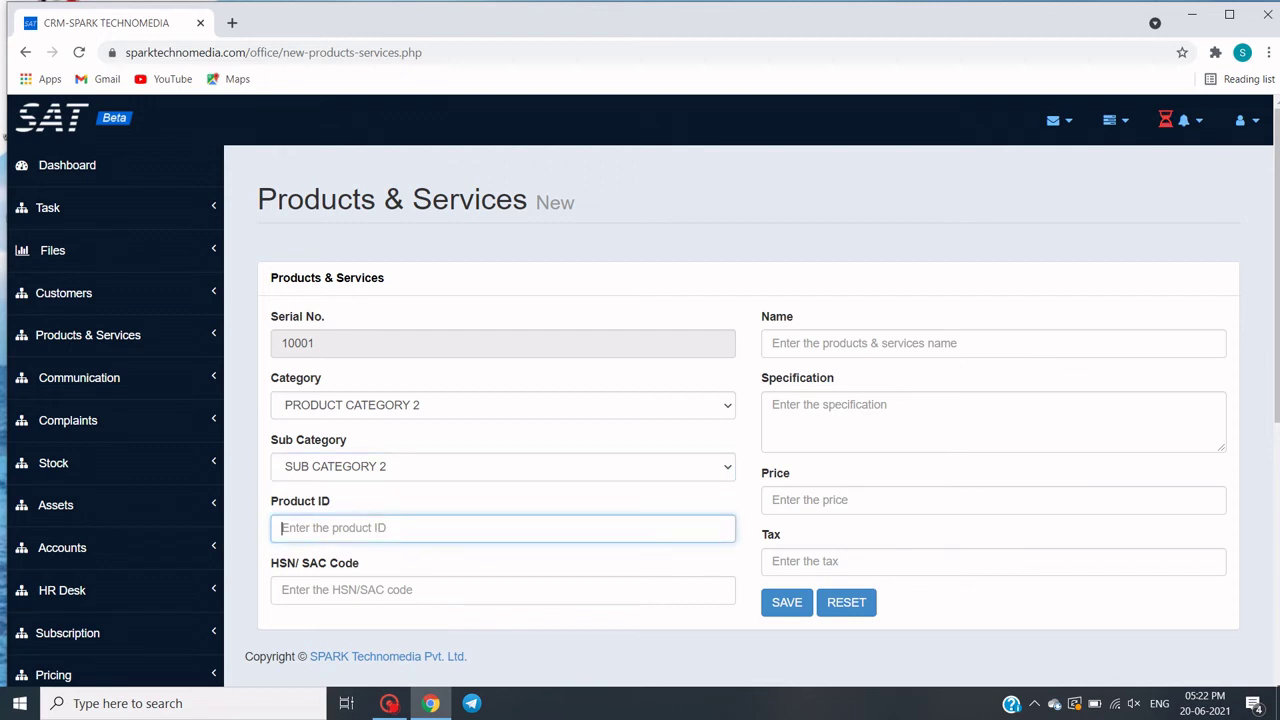
text(SA0001)
key(Tab)
text(AAAA)
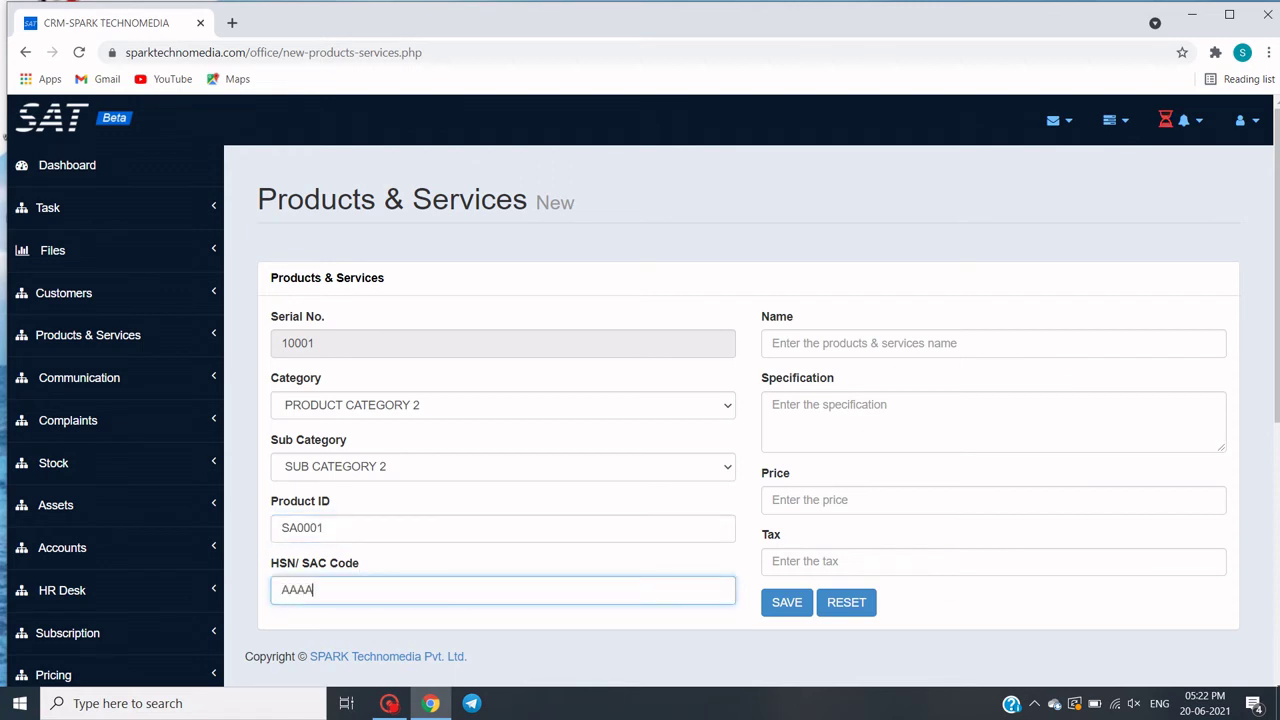
text(1111)
Name the new product WESITE and enter SAMPLE as its specification.
click(855, 343)
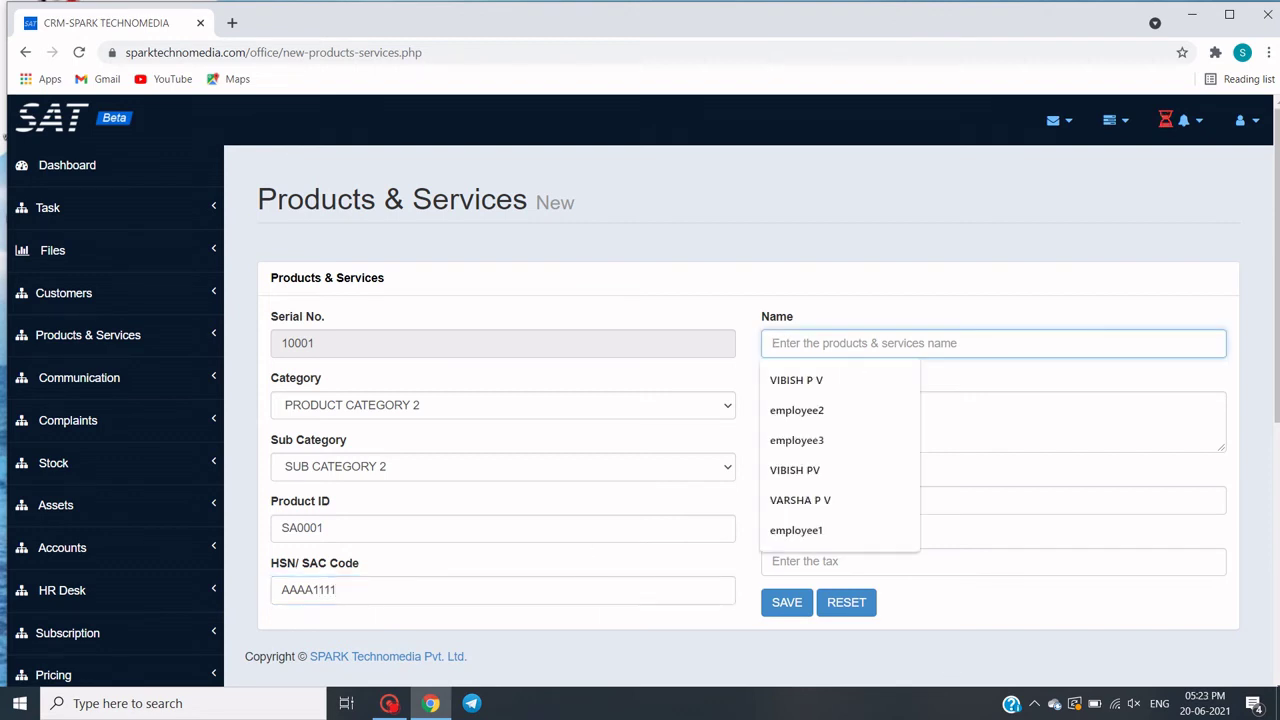
click(939, 315)
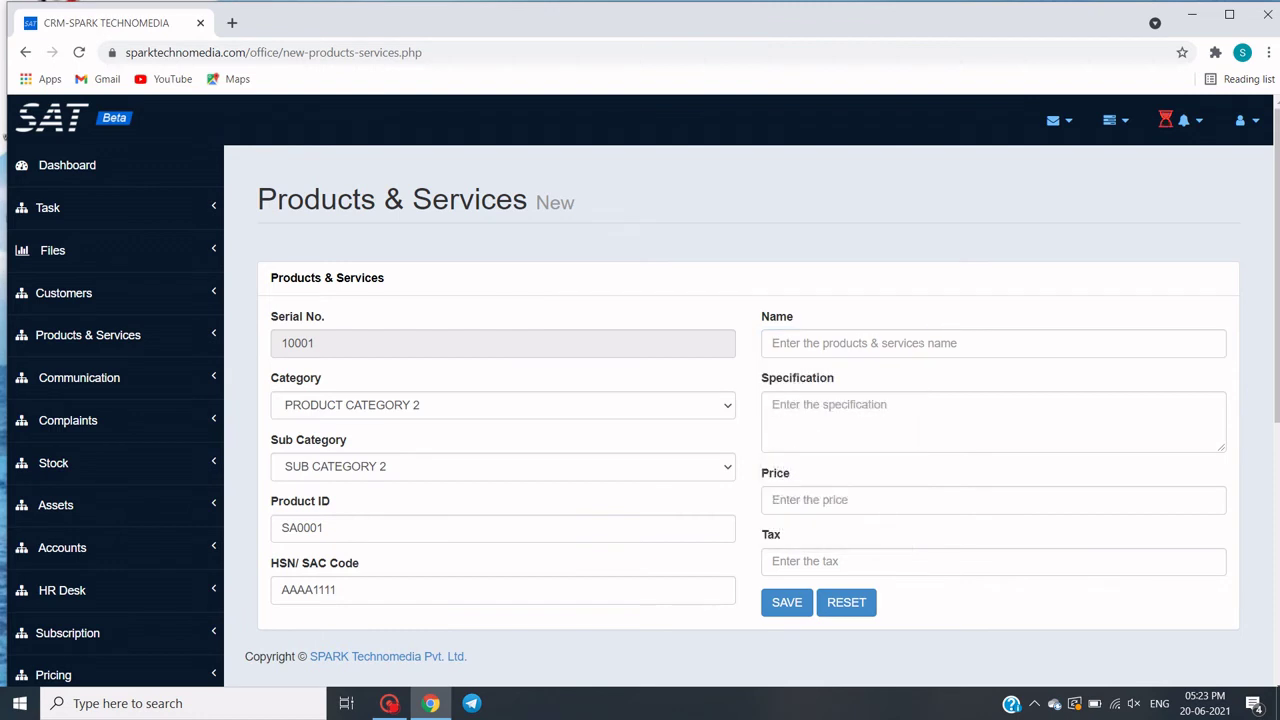
click(900, 343)
text(WES)
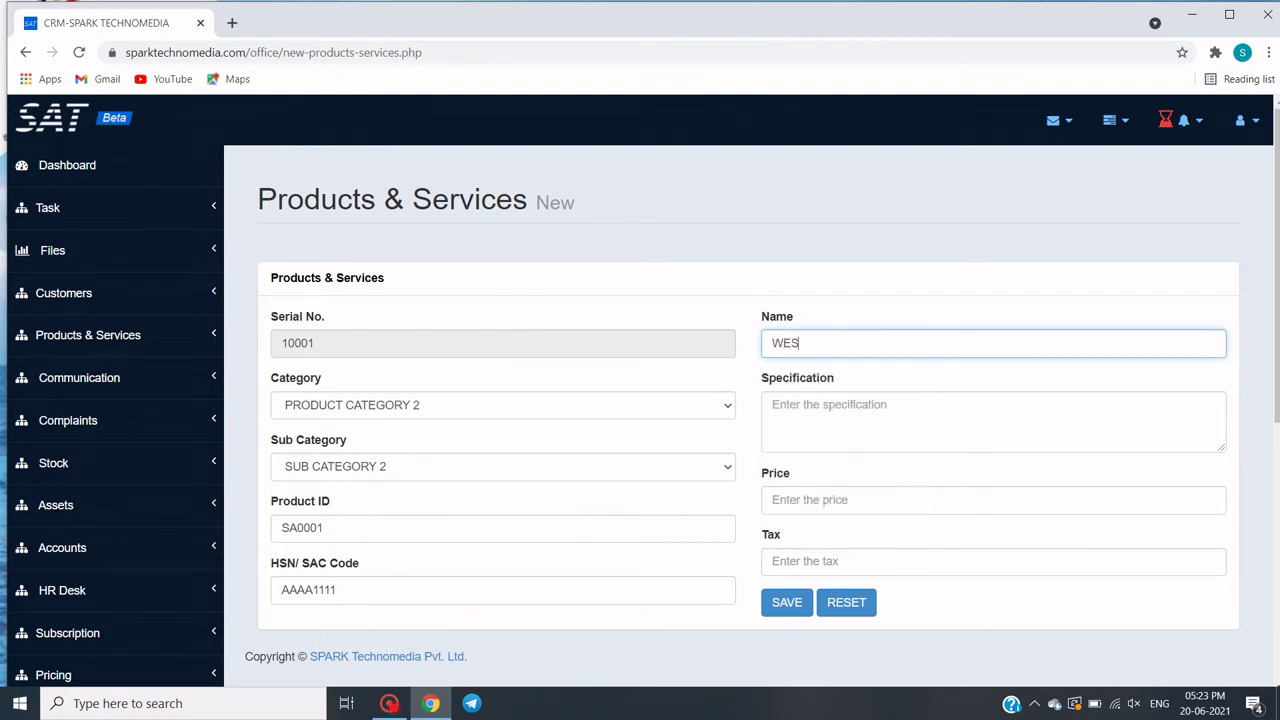
text(ITE)
click(772, 405)
text(SAMPLE)
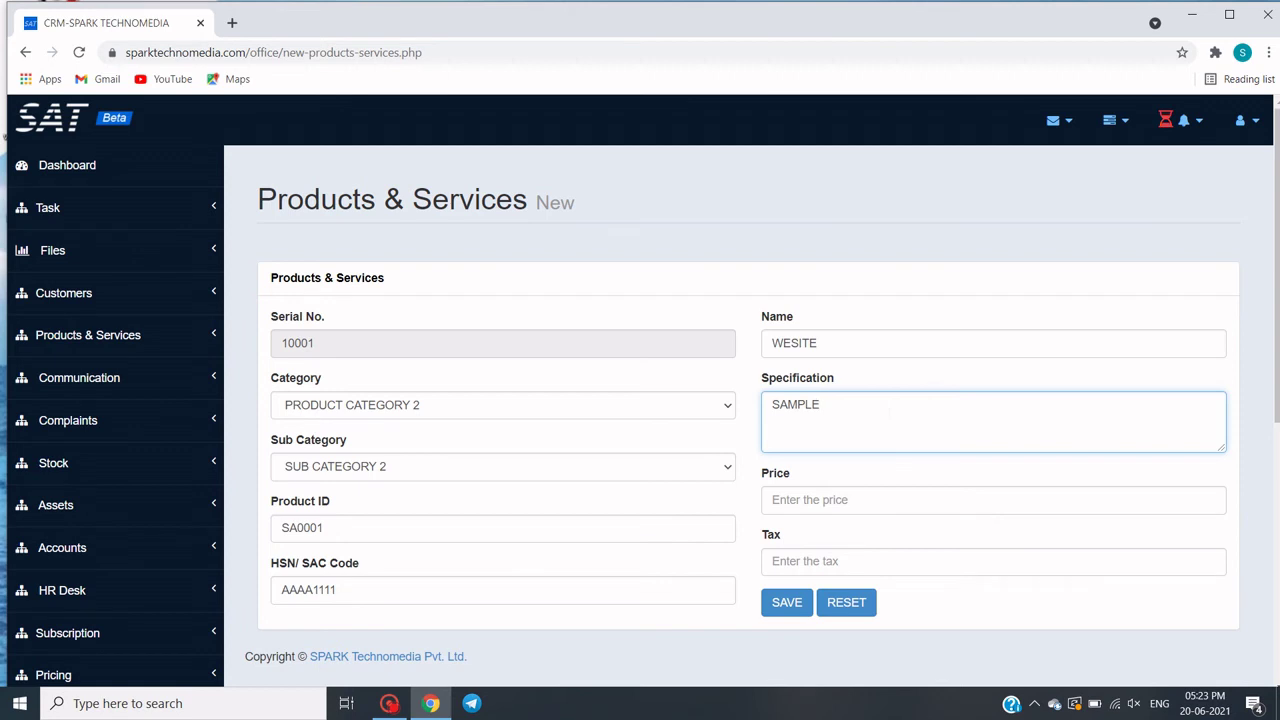
Set the product's price to 10000 and its tax to 100, then save the entry and dismiss the confirmation.
click(857, 487)
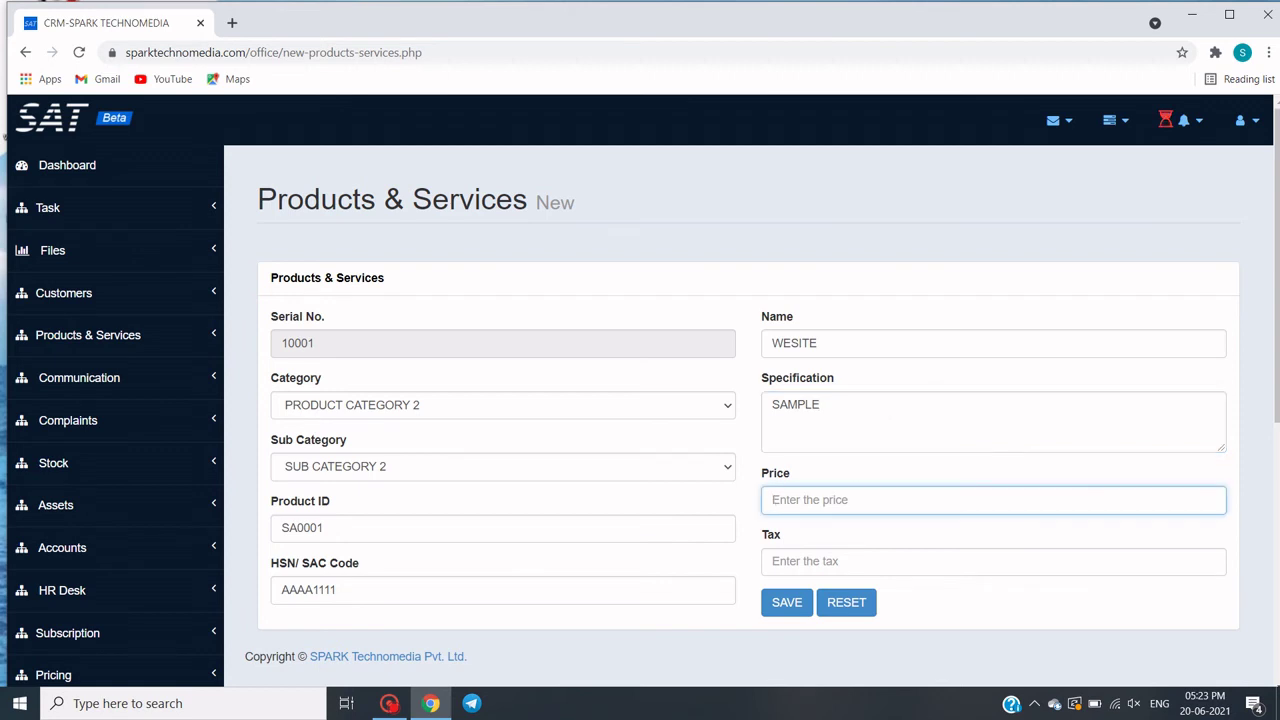
text(10000)
click(800, 561)
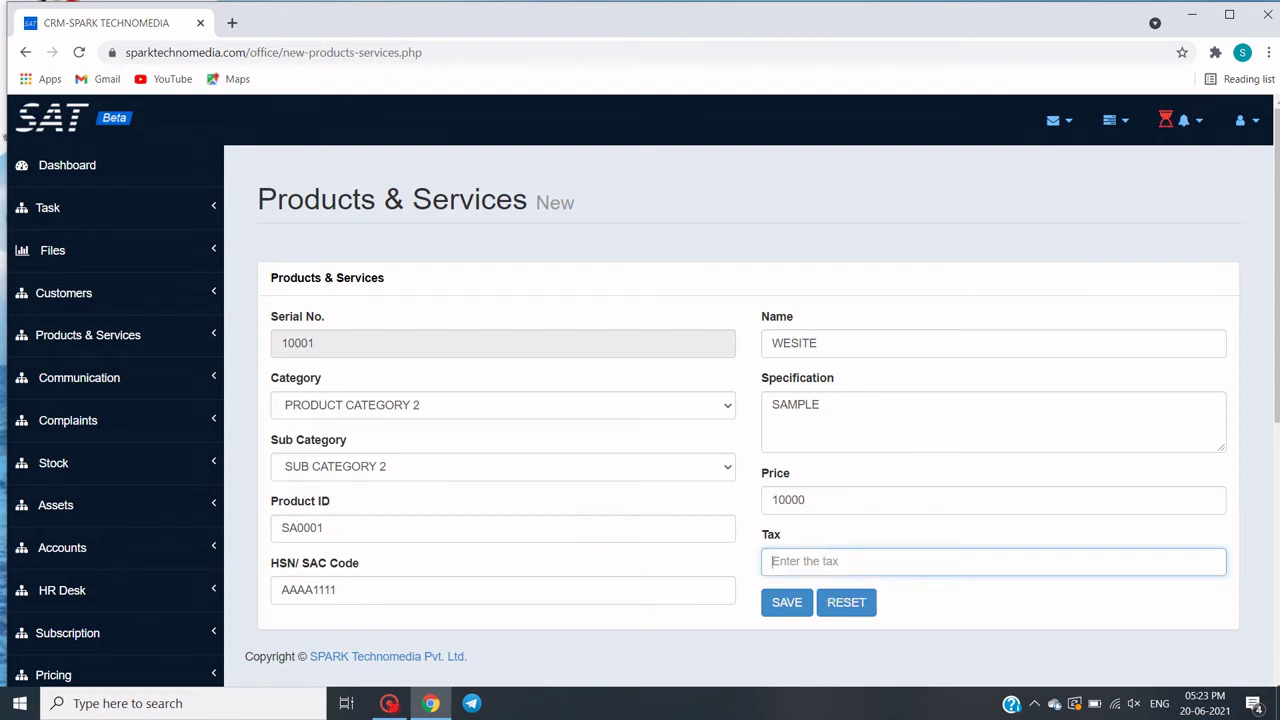
click(793, 607)
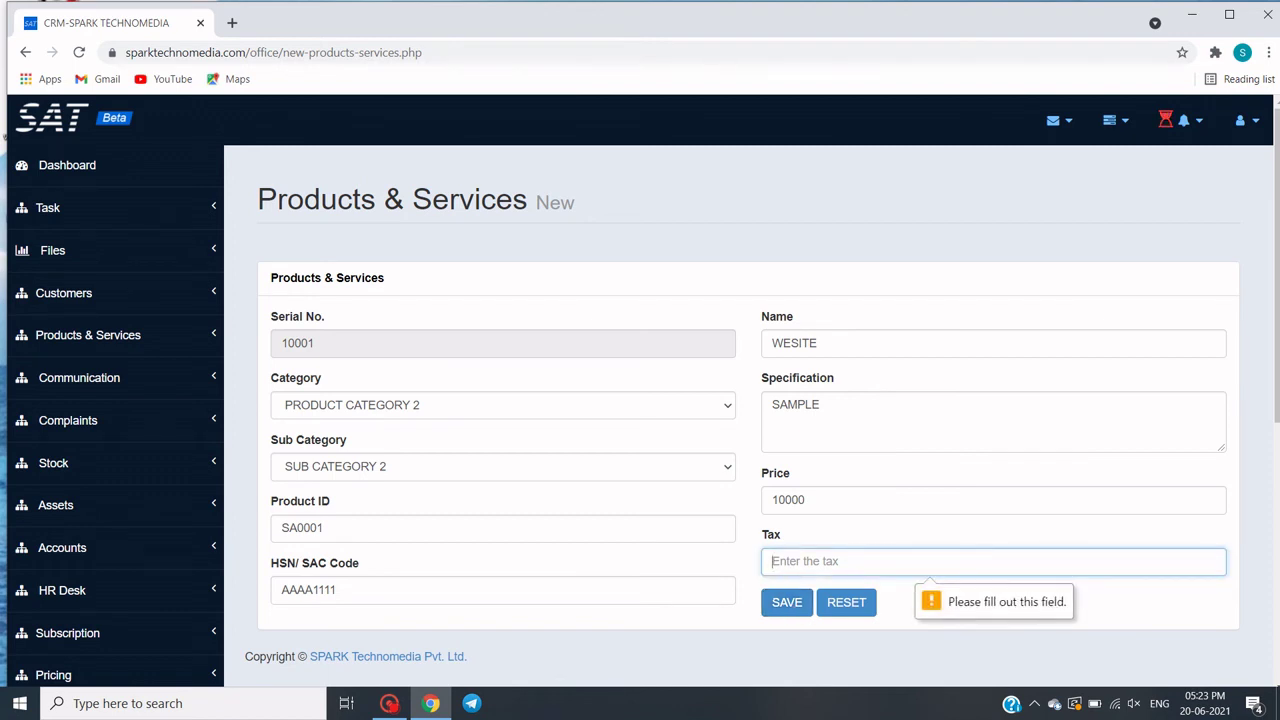
text(1000)
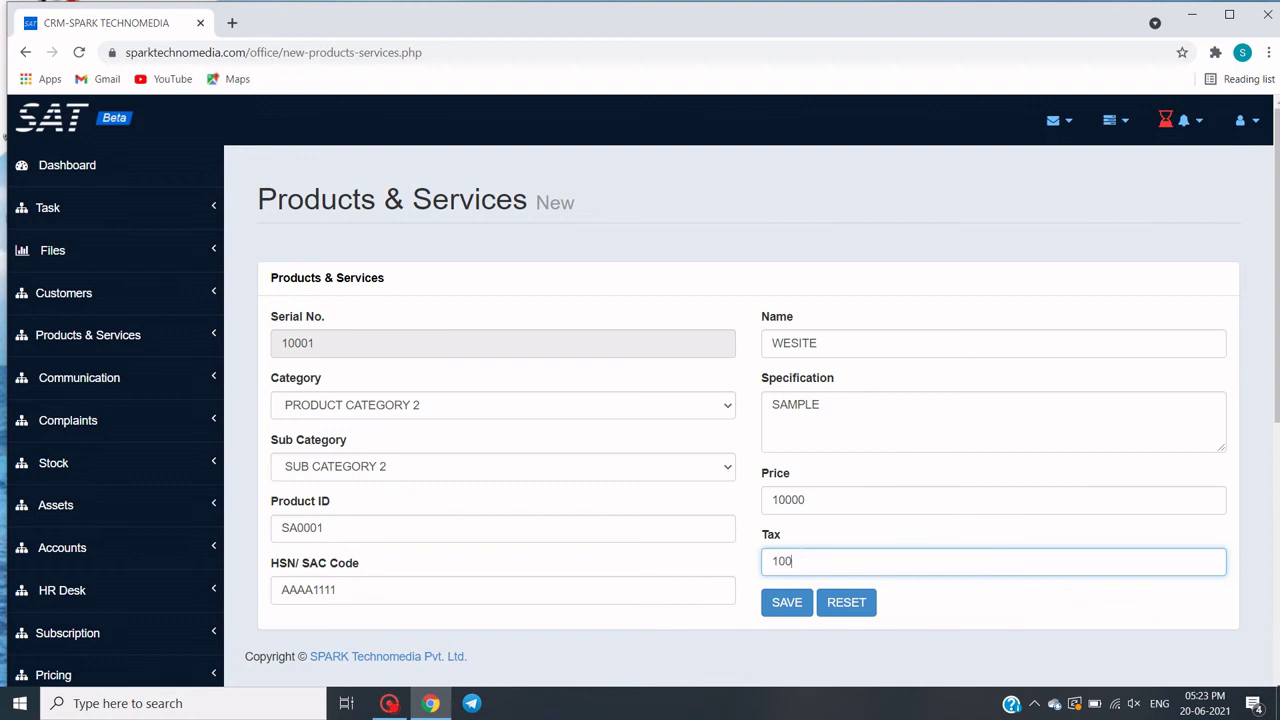
click(802, 611)
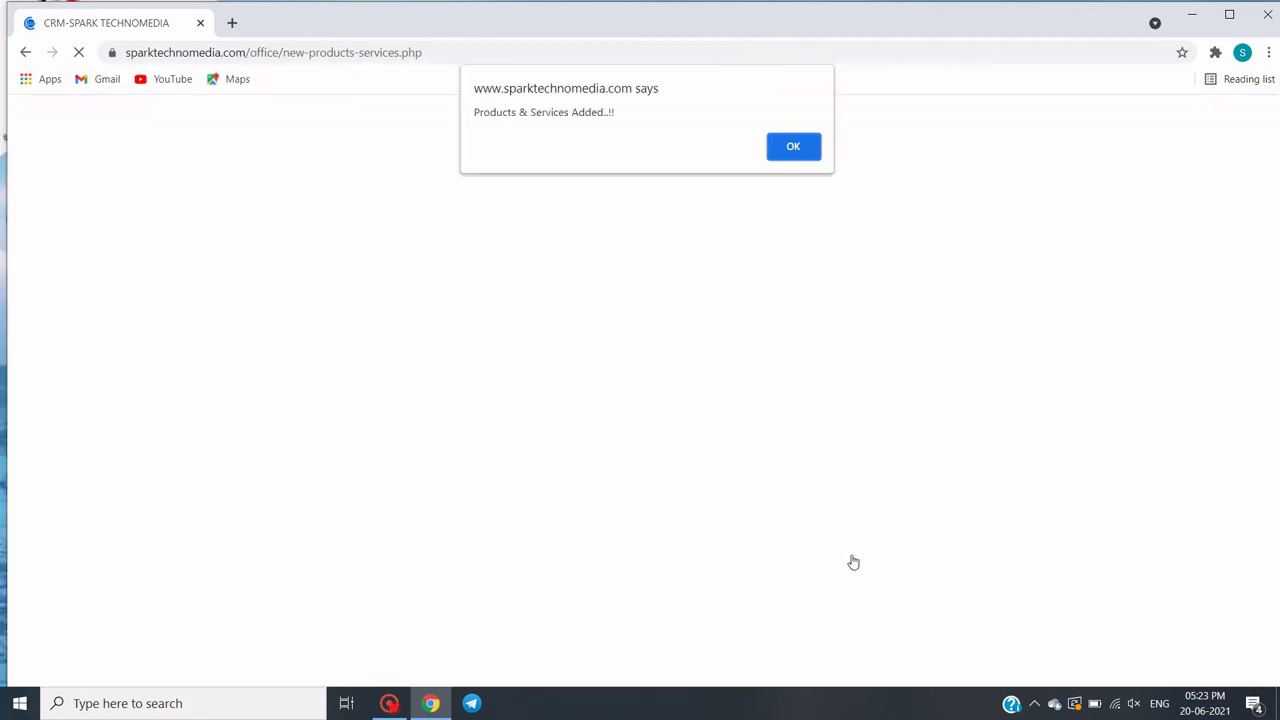
click(785, 148)
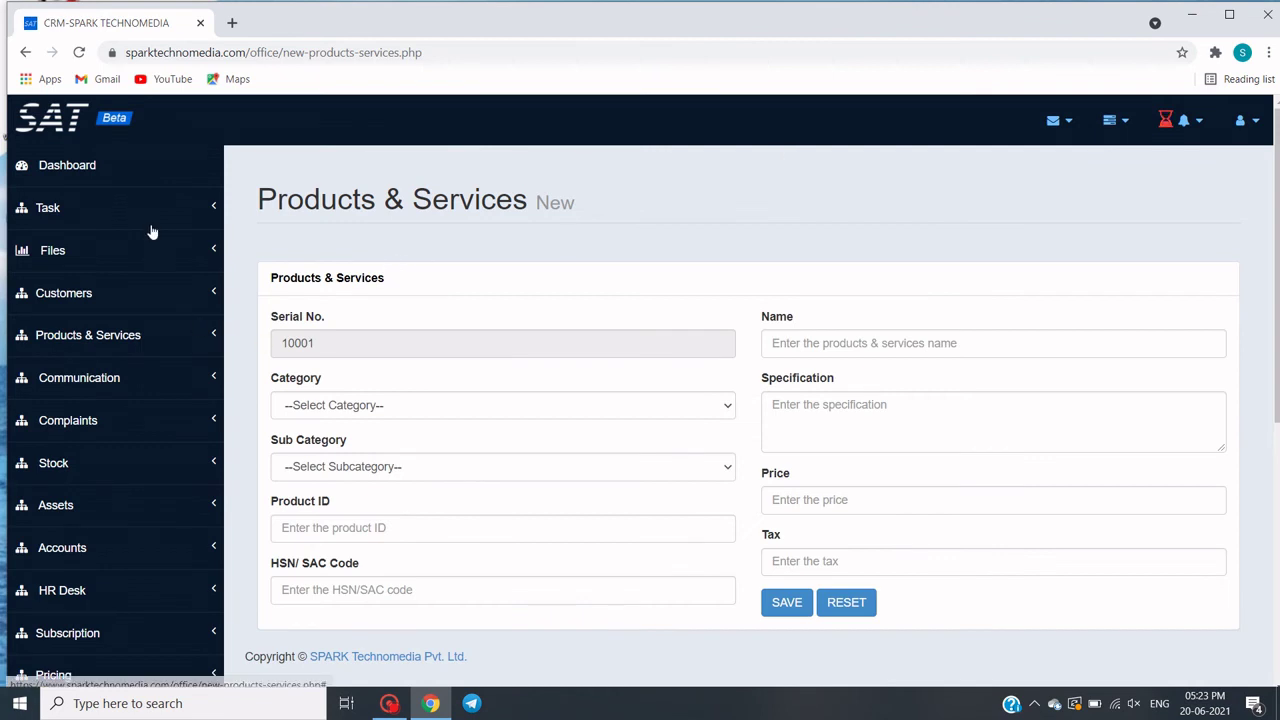
Open the Products & Services overview to look at the saved entries.
click(147, 354)
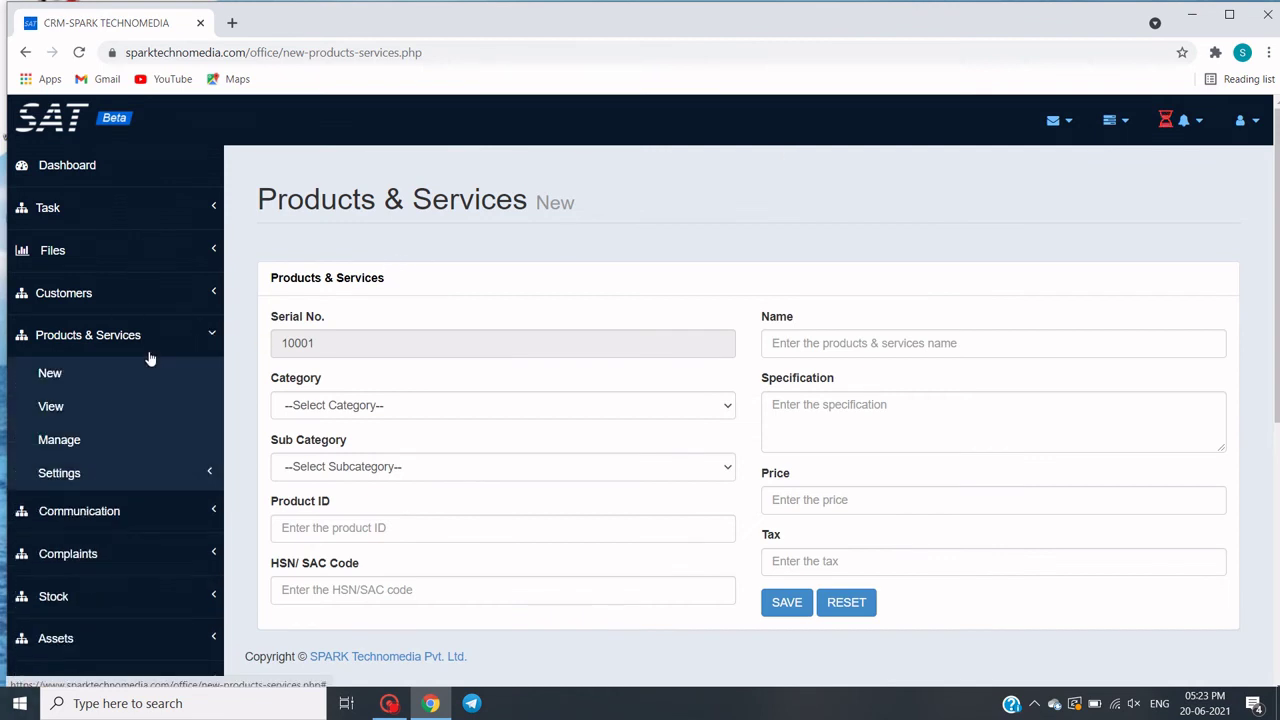
click(48, 407)
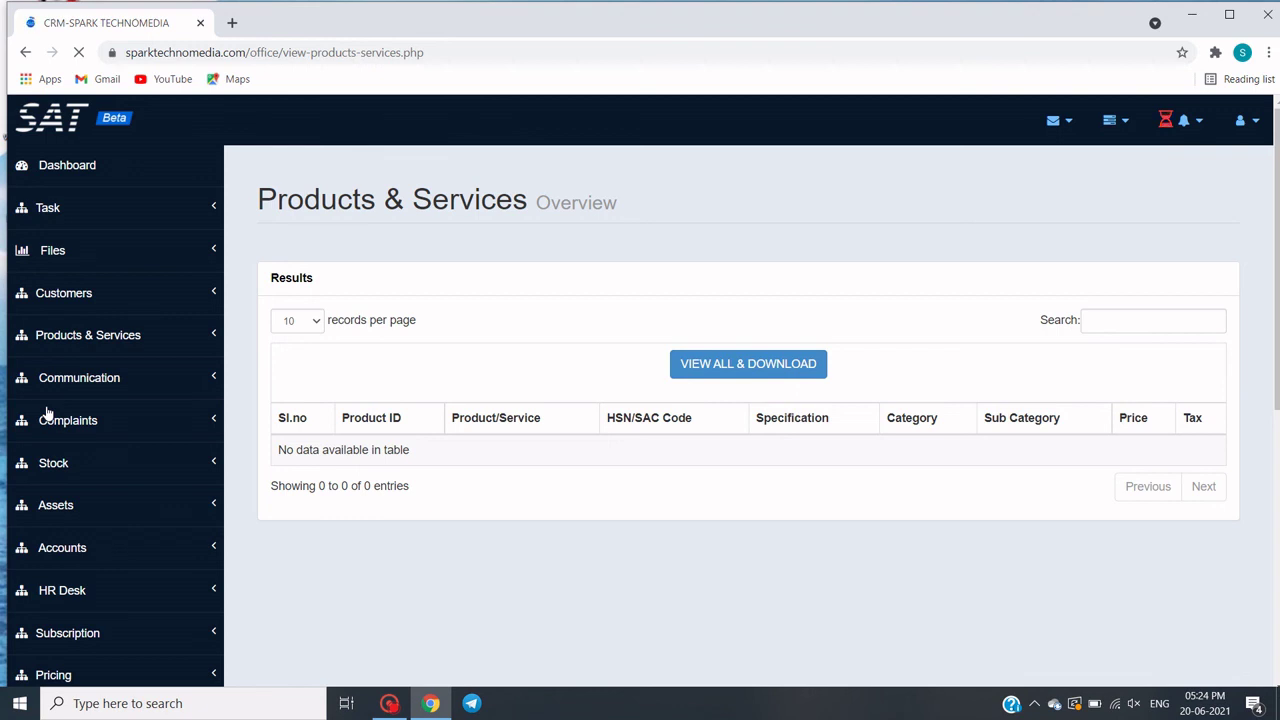
Show the available Products & Services pages from the overview.
click(83, 340)
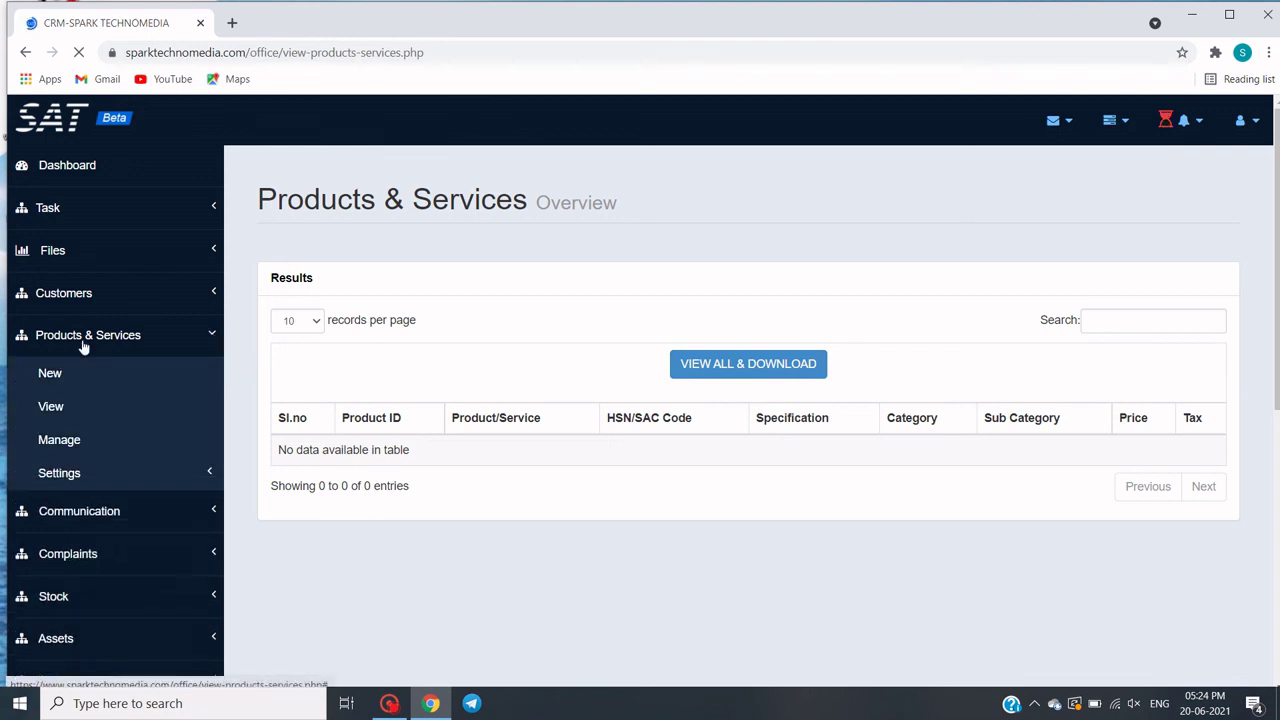